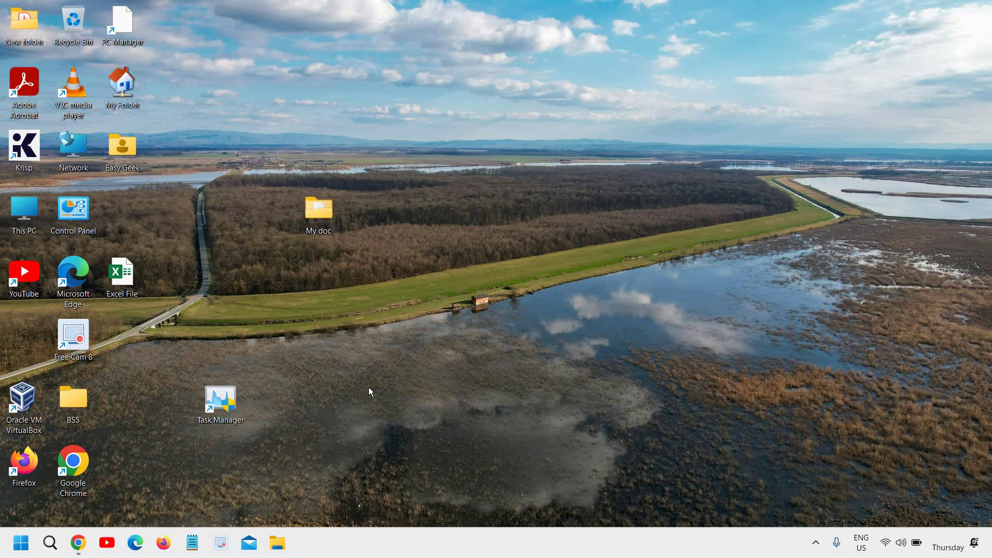
Start Firefox from the taskbar icon.
{"action": "left_click", "coordinate": [163, 544]}
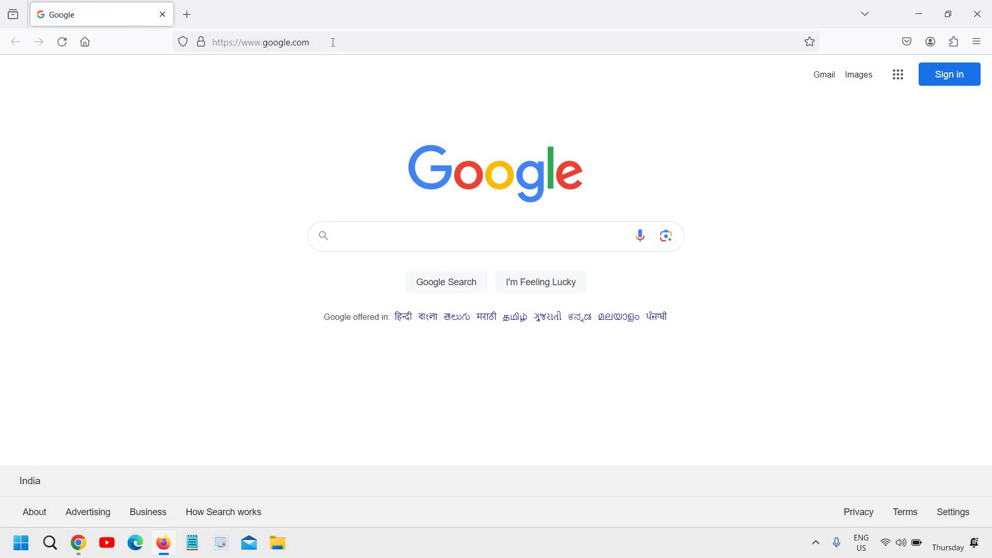
Load google.com by autocompleting 'goog' in the address bar.
{"action": "left_click", "coordinate": [334, 42]}
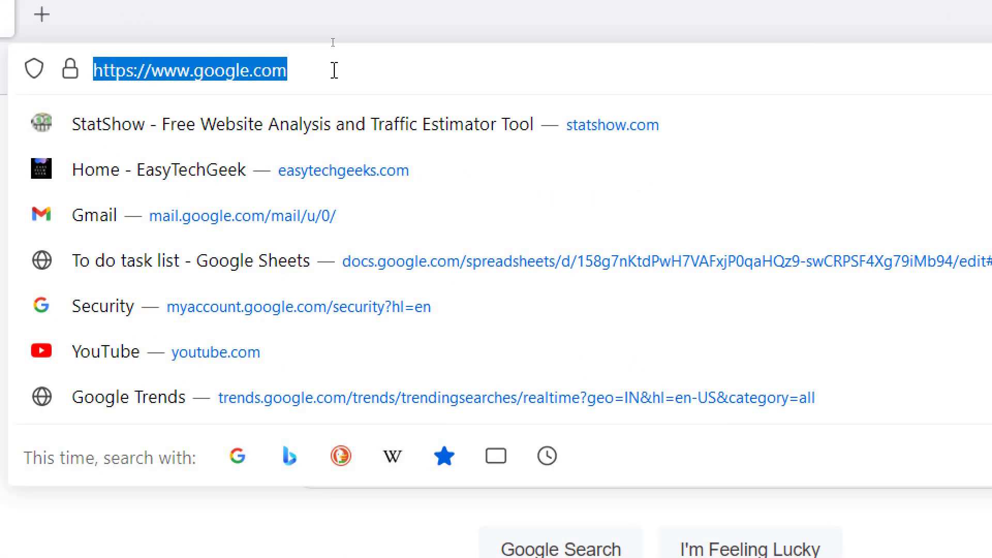
{"action": "type", "text": "google.com/"}
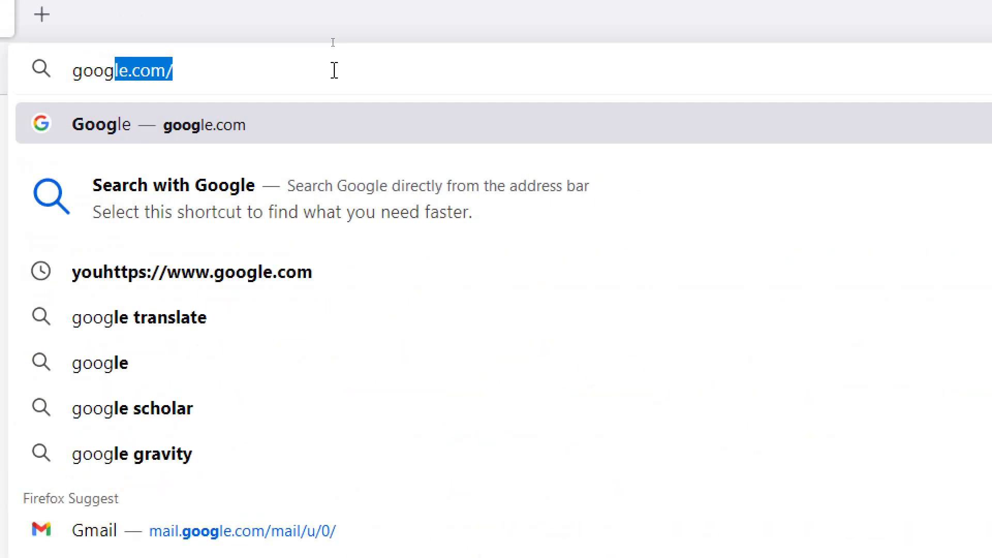
{"action": "key", "text": "Right"}
{"action": "key", "text": "Return"}
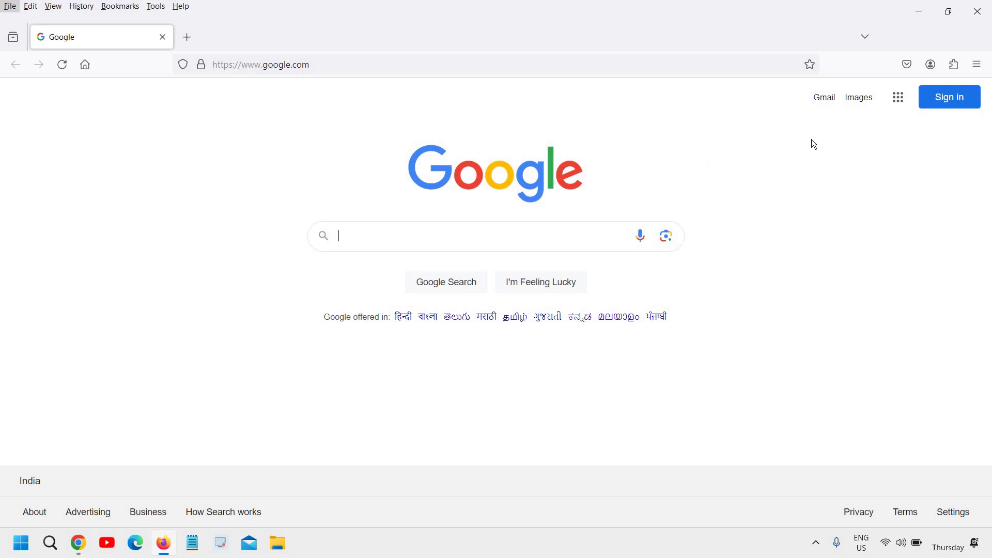
Go from Gmail to Create account and choose For my personal use.
{"action": "key", "text": "alt"}
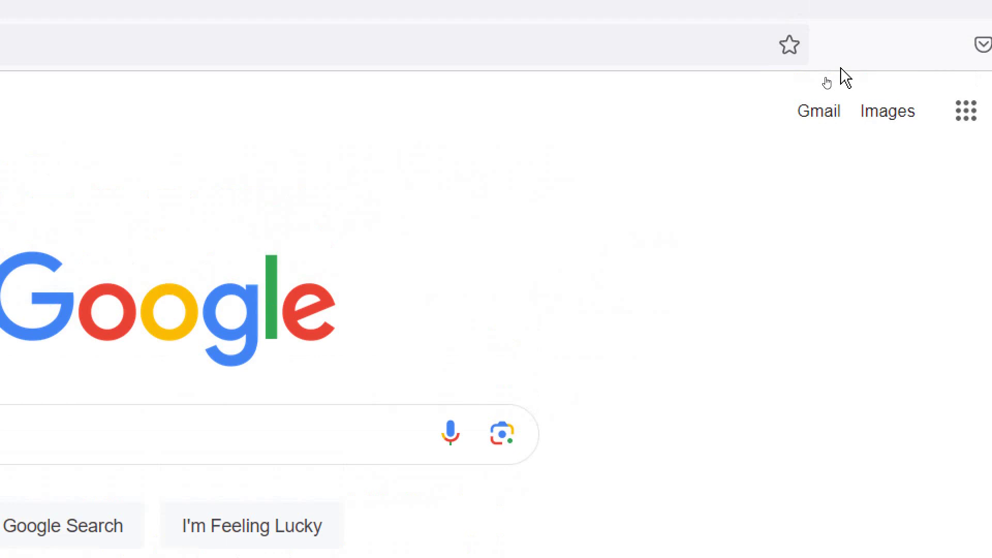
{"action": "left_click", "coordinate": [828, 116]}
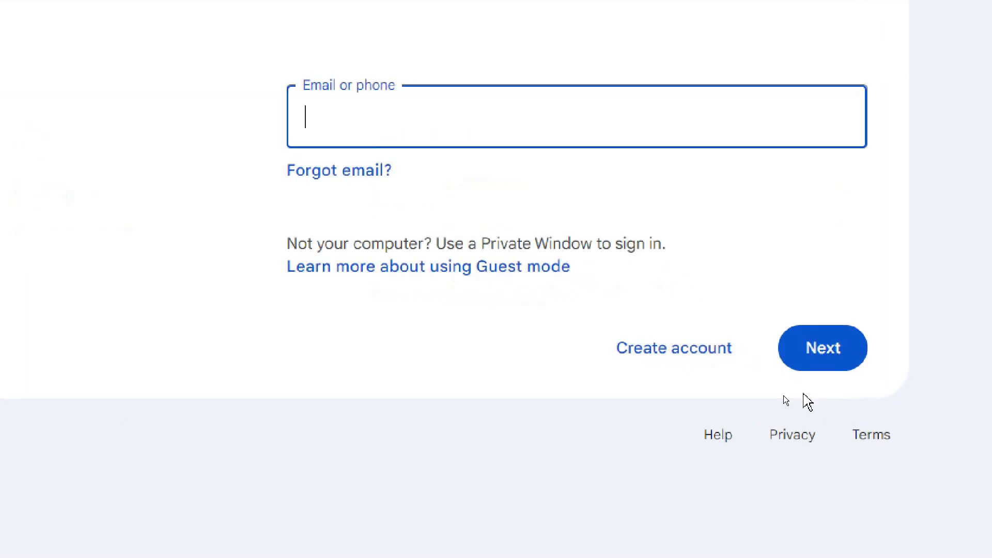
{"action": "left_click", "coordinate": [657, 350]}
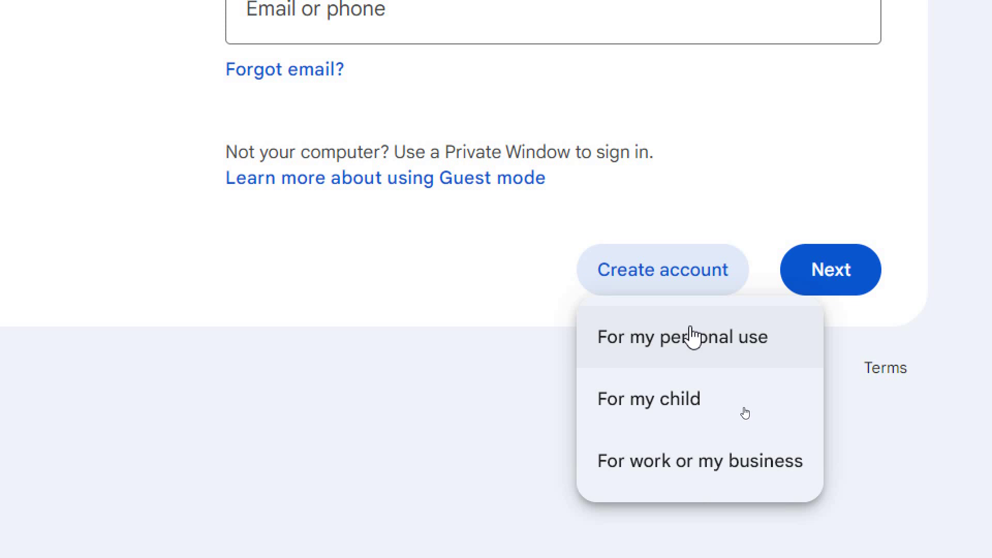
{"action": "left_click", "coordinate": [712, 342]}
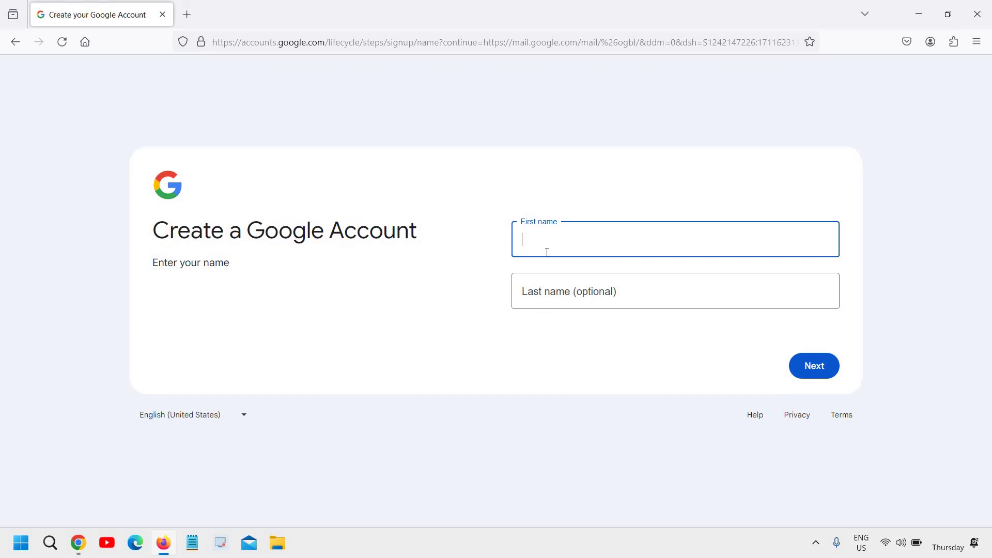
Enter the account holder's first name and last name, correcting typos, and submit them.
{"action": "type", "text": "Demo"}
{"action": "key", "text": "Tab"}
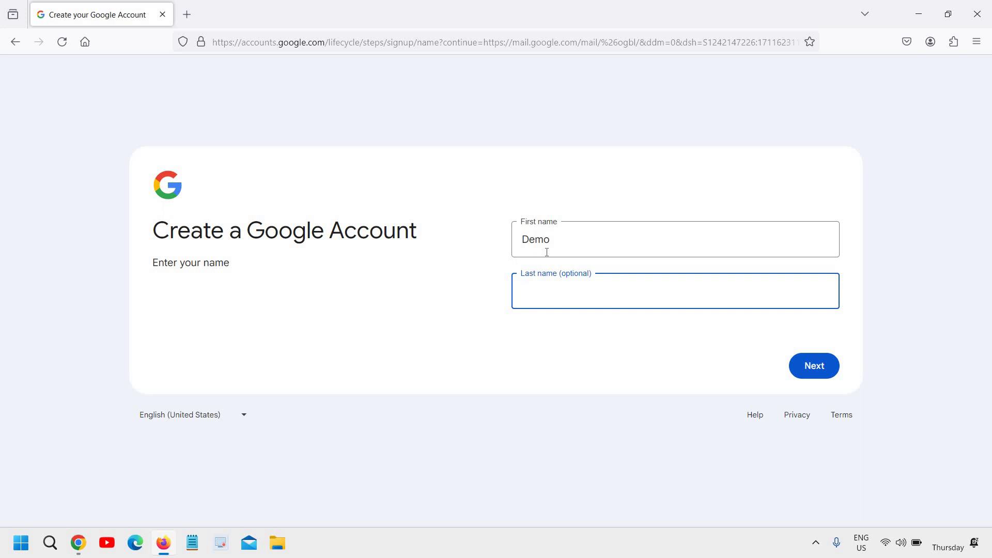
{"action": "type", "text": "Ema"}
{"action": "key", "text": "BackSpace"}
{"action": "key", "text": "BackSpace"}
{"action": "key", "text": "BackSpace"}
{"action": "key", "text": "shift+Tab"}
{"action": "type", "text": "IT"}
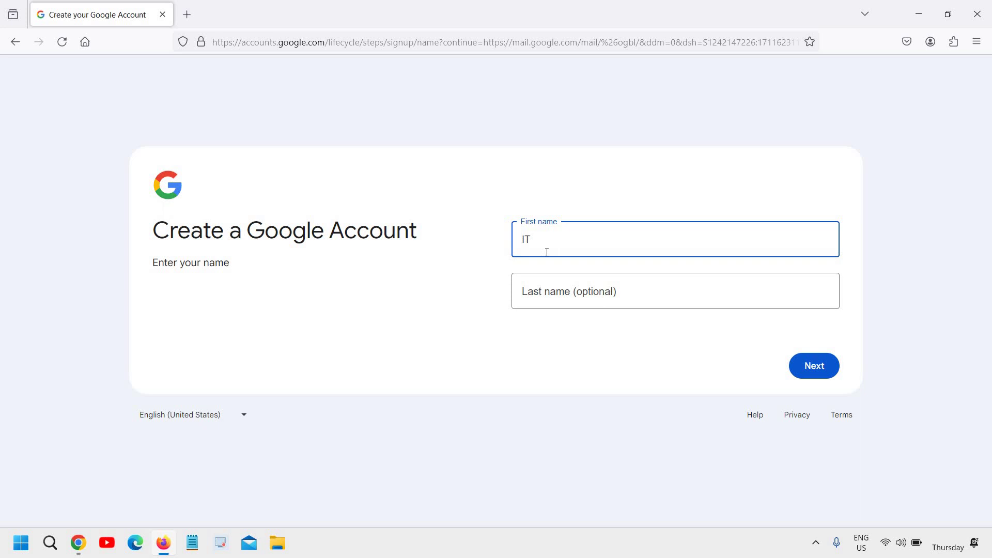
{"action": "type", "text": "GUY"}
{"action": "key", "text": "Tab"}
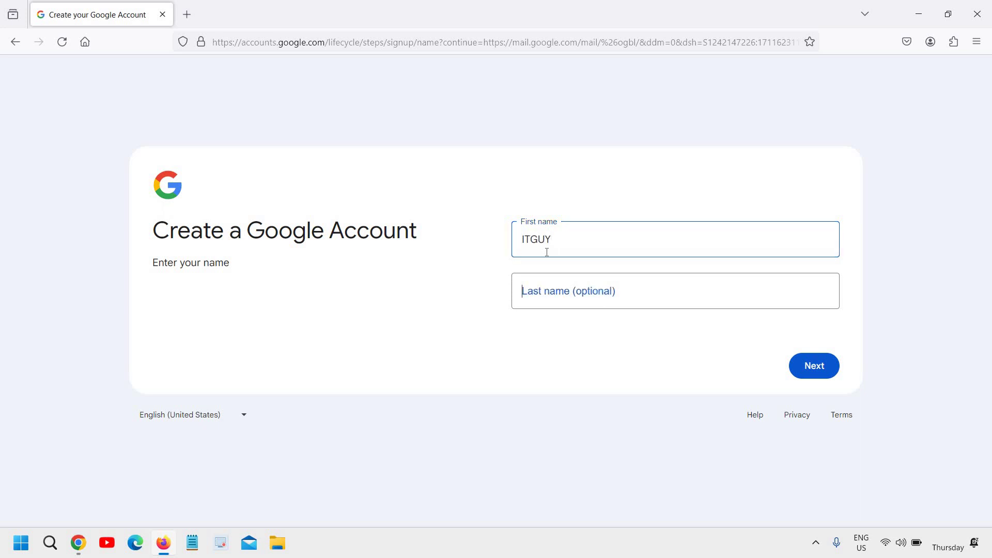
{"action": "type", "text": "360"}
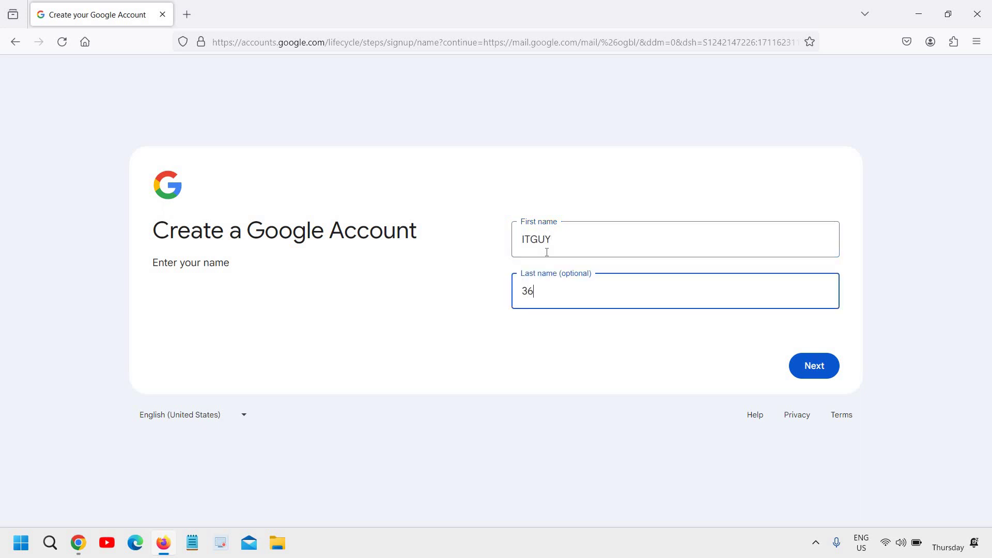
{"action": "left_click", "coordinate": [822, 365]}
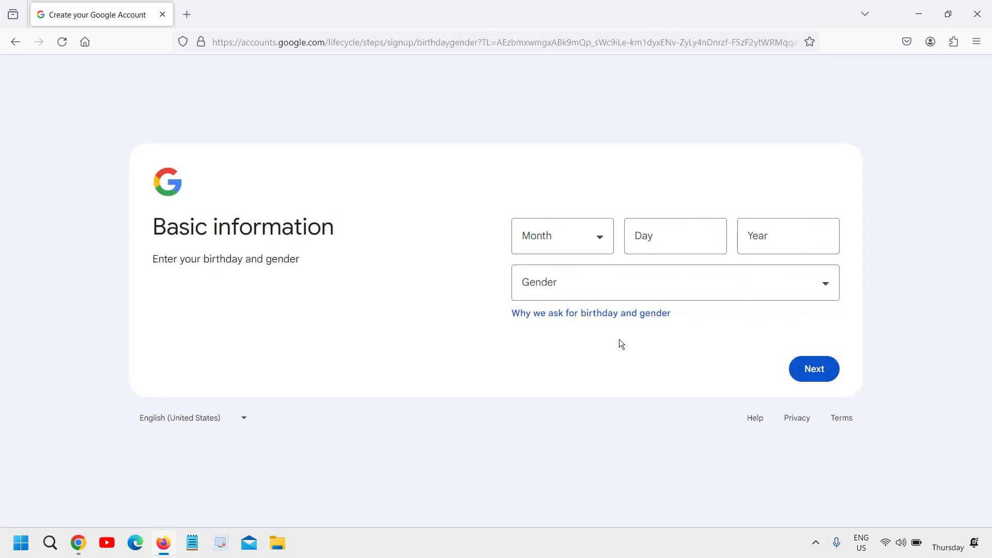
Enter birthday May 23, 1990 and gender Male, then submit.
{"action": "left_click", "coordinate": [585, 243]}
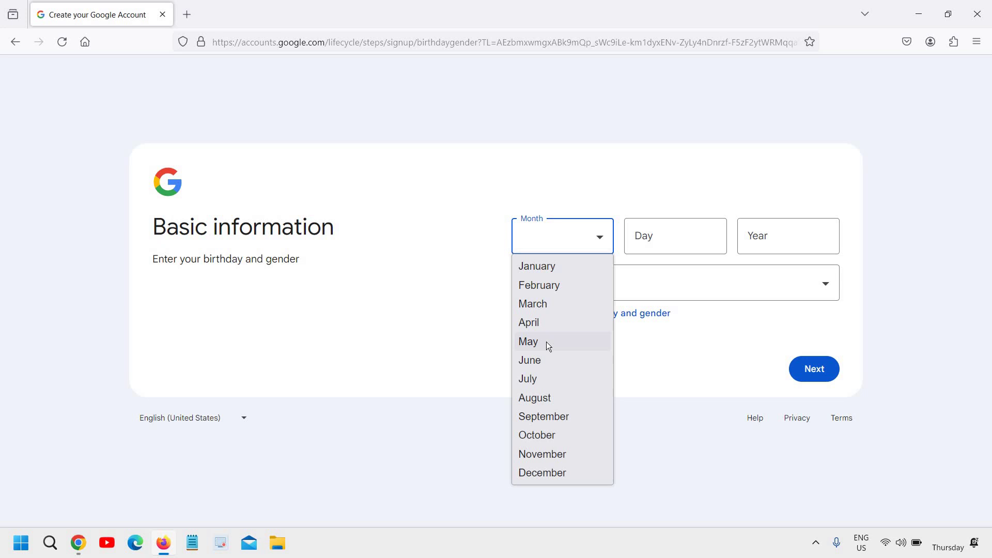
{"action": "left_click", "coordinate": [547, 342]}
{"action": "left_click", "coordinate": [663, 239]}
{"action": "type", "text": "23"}
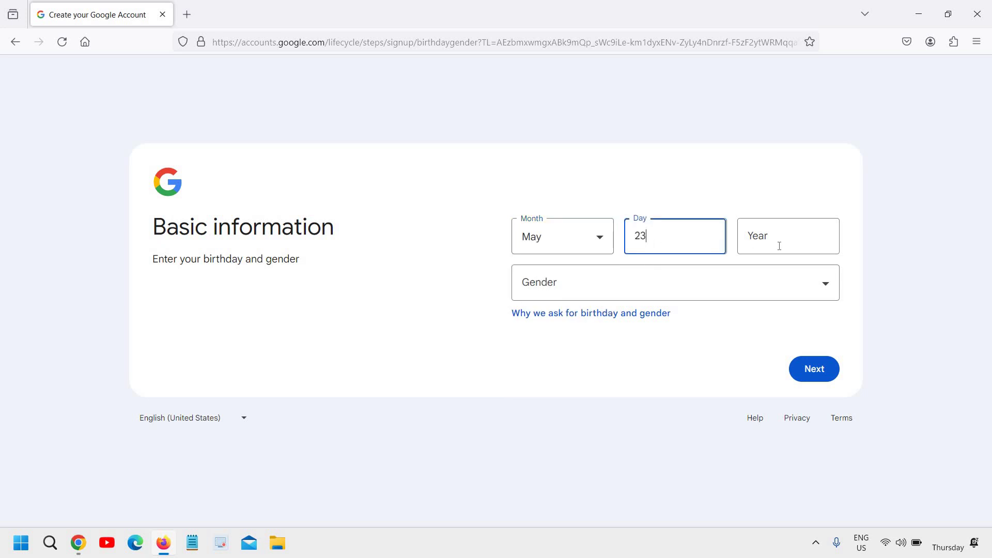
{"action": "left_click", "coordinate": [789, 247]}
{"action": "type", "text": "1990"}
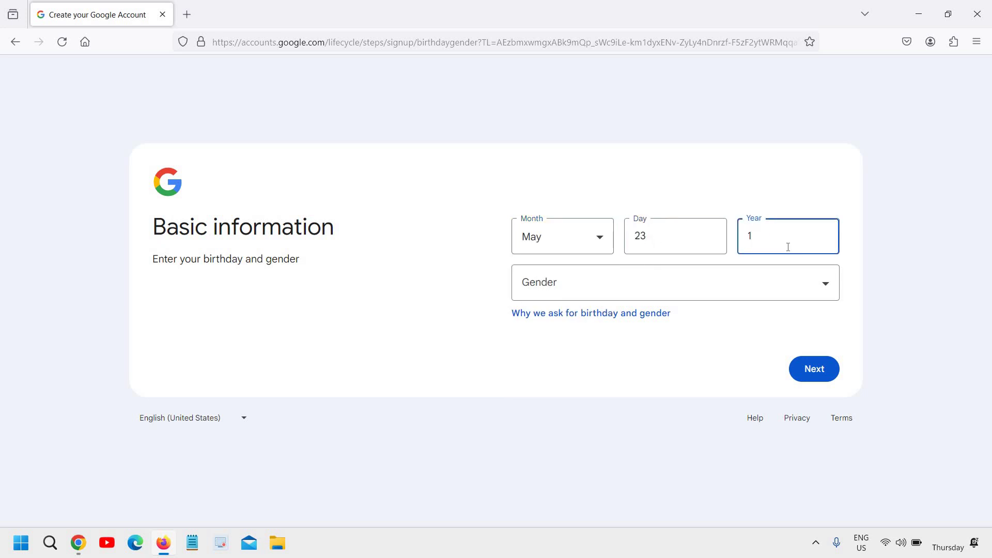
{"action": "left_click", "coordinate": [697, 288]}
{"action": "left_click", "coordinate": [594, 333]}
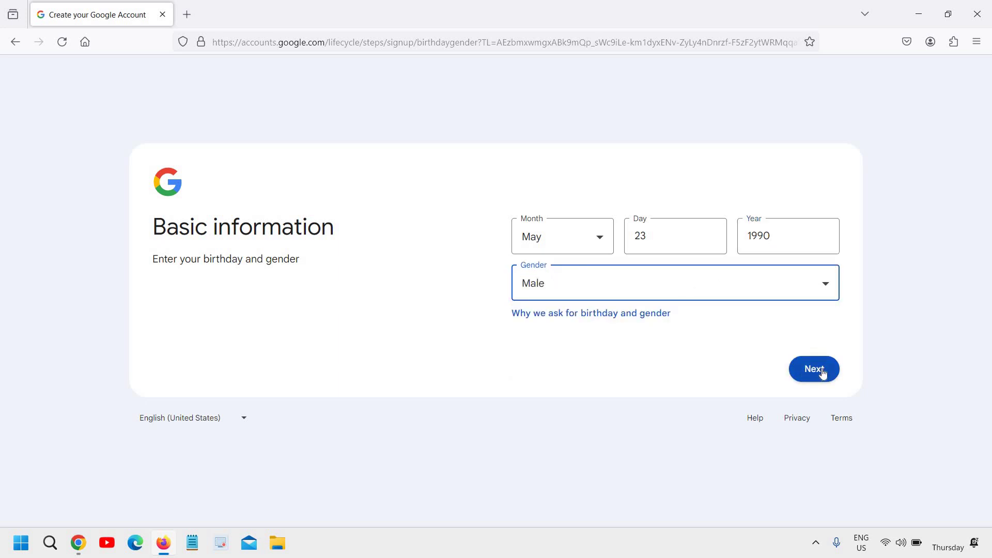
{"action": "left_click", "coordinate": [823, 372]}
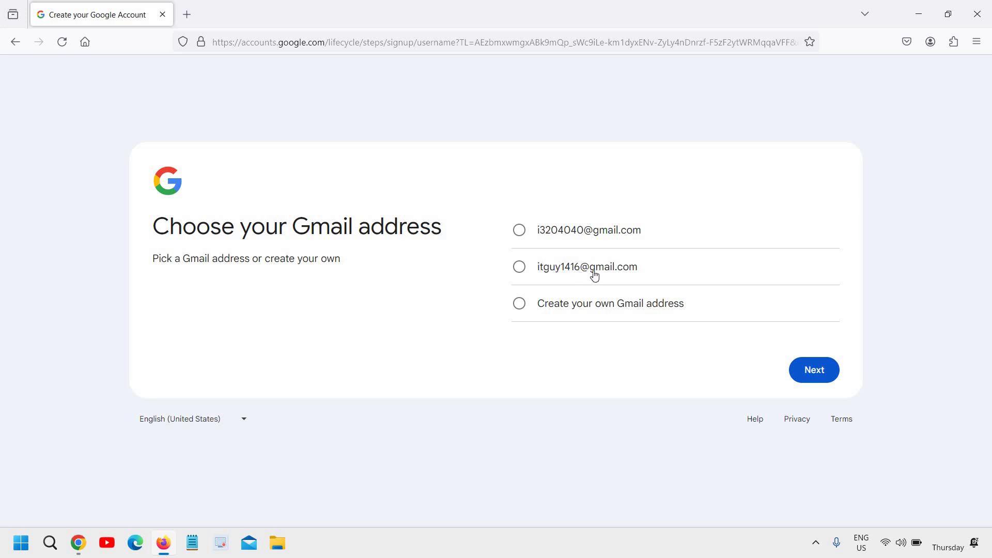
Choose a custom Gmail address, enter the desired username, and submit it.
{"action": "left_click", "coordinate": [523, 304]}
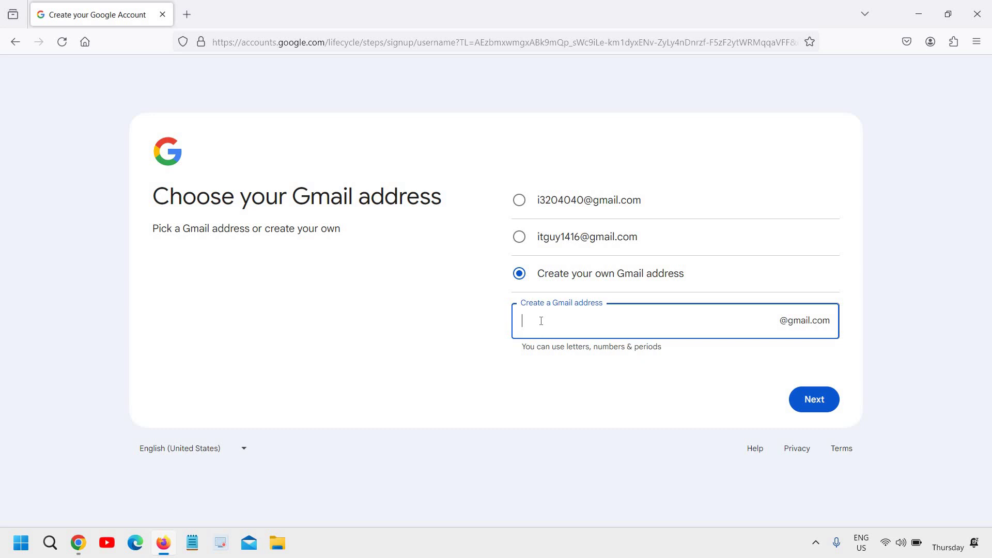
{"action": "left_click", "coordinate": [665, 380]}
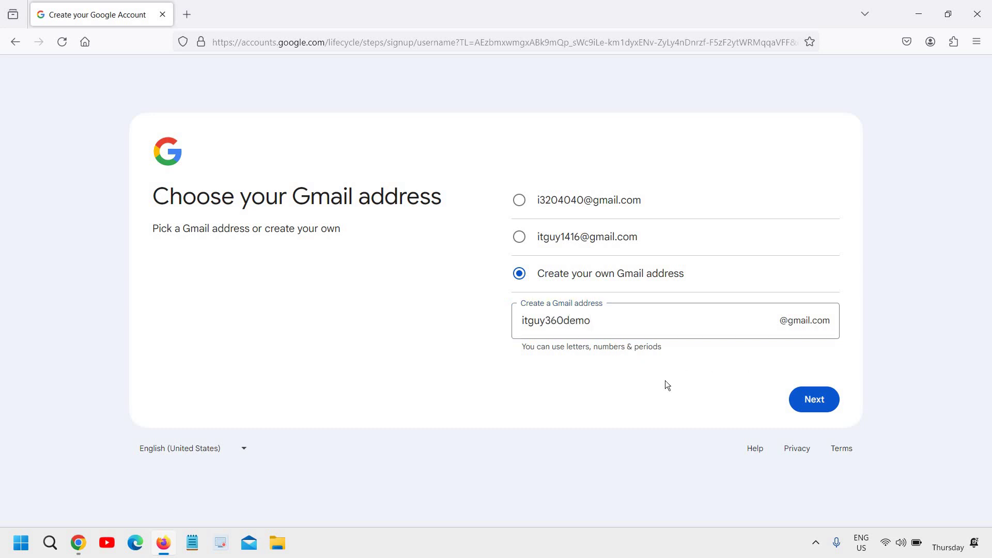
{"action": "left_click", "coordinate": [826, 402]}
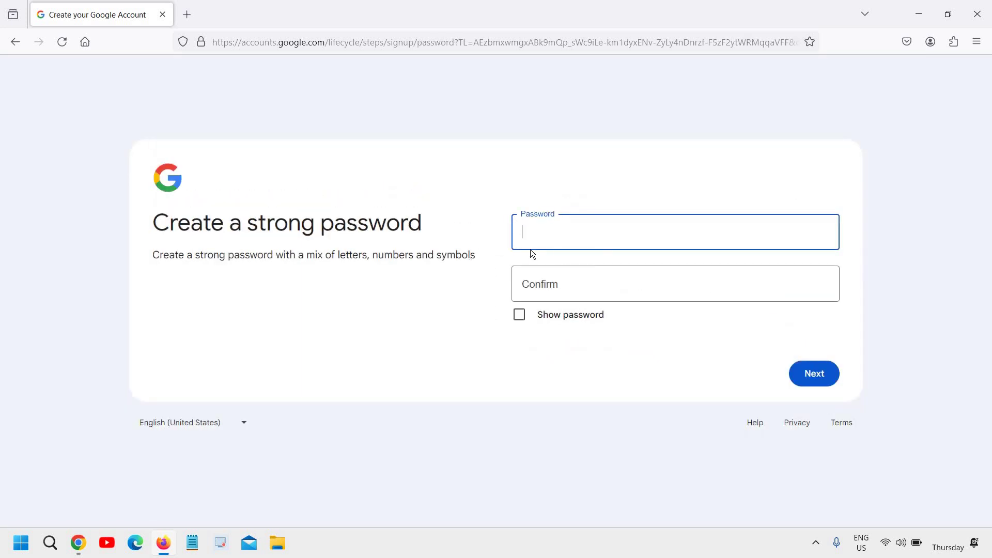
Enter the account password, confirm it, and submit.
{"action": "type", "text": "••••••••••••"}
{"action": "left_click", "coordinate": [563, 289]}
{"action": "type", "text": "••••••••••"}
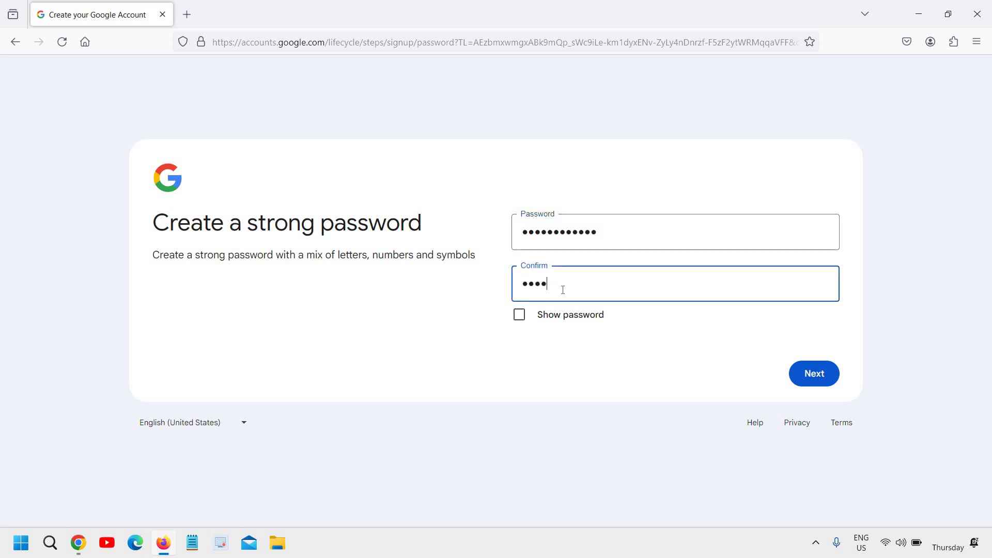
{"action": "type", "text": "••"}
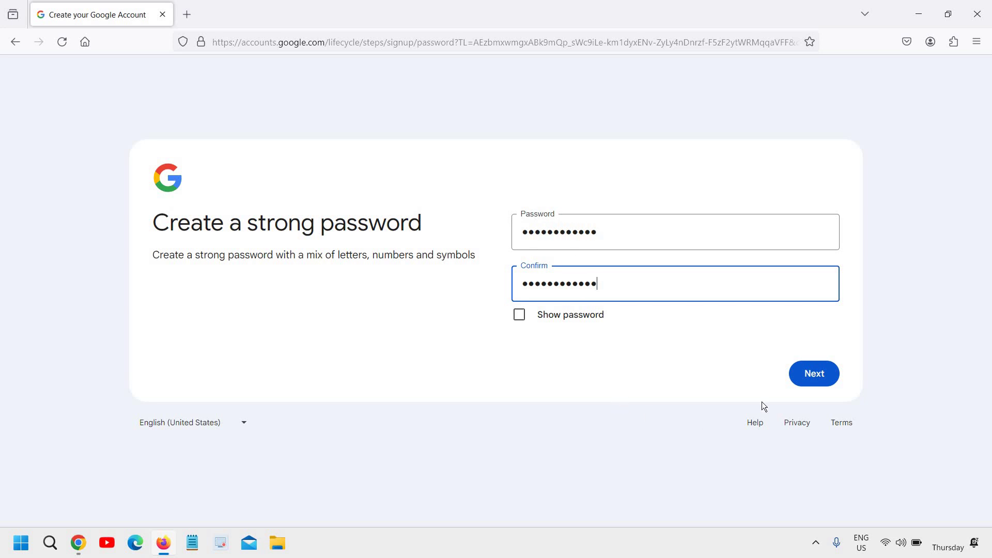
{"action": "left_click", "coordinate": [819, 379]}
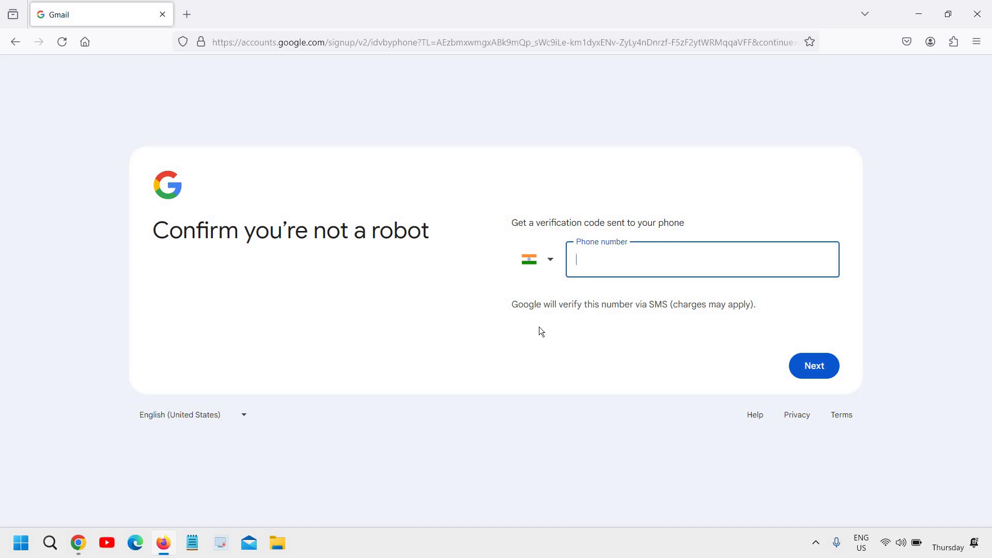
Set the phone country to United States (+1), attempt verification, then close Firefox.
{"action": "left_click", "coordinate": [546, 266]}
{"action": "scroll", "coordinate": [571, 443], "scroll_direction": "down", "scroll_amount": 5}
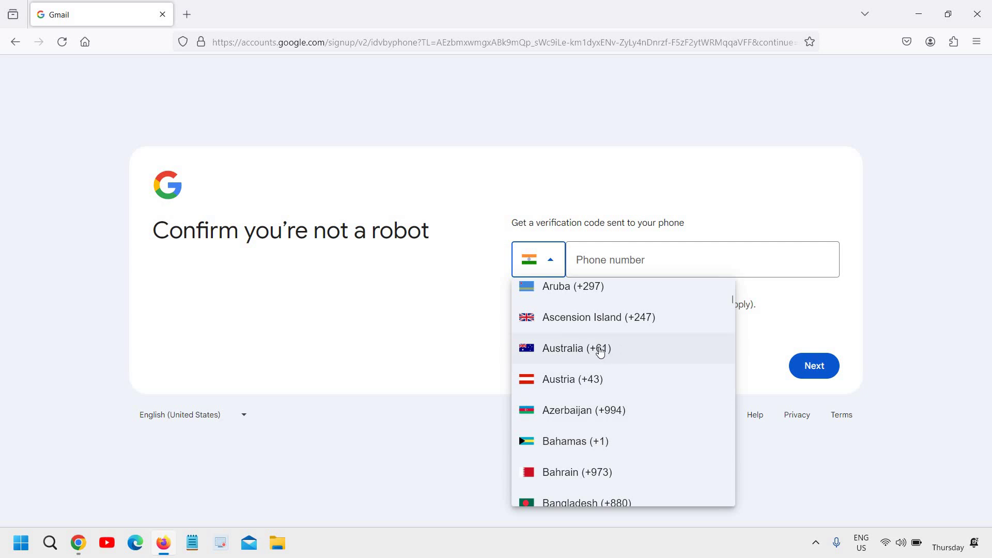
{"action": "scroll", "coordinate": [603, 356], "scroll_direction": "down", "scroll_amount": 5}
{"action": "scroll", "coordinate": [620, 417], "scroll_direction": "down", "scroll_amount": 3}
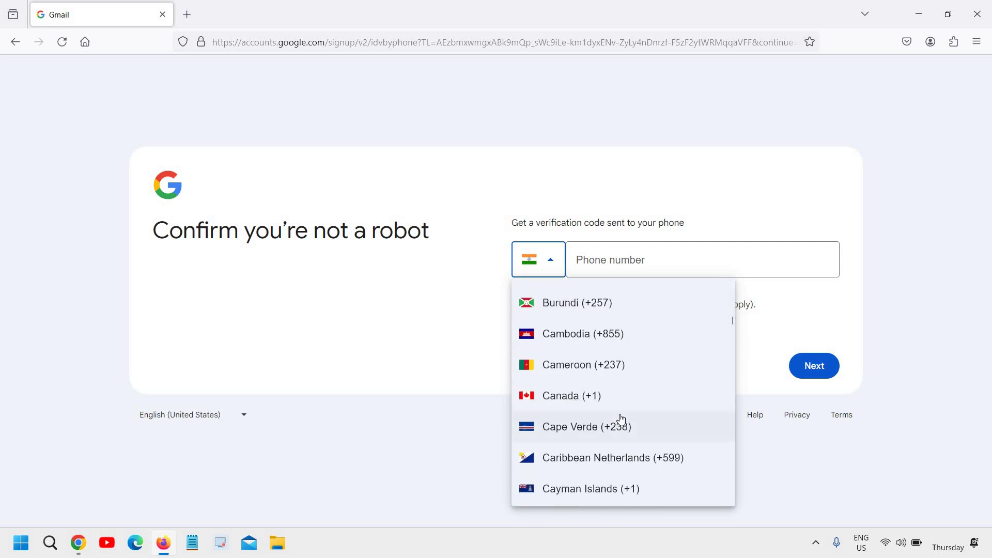
{"action": "scroll", "coordinate": [621, 419], "scroll_direction": "down", "scroll_amount": 20}
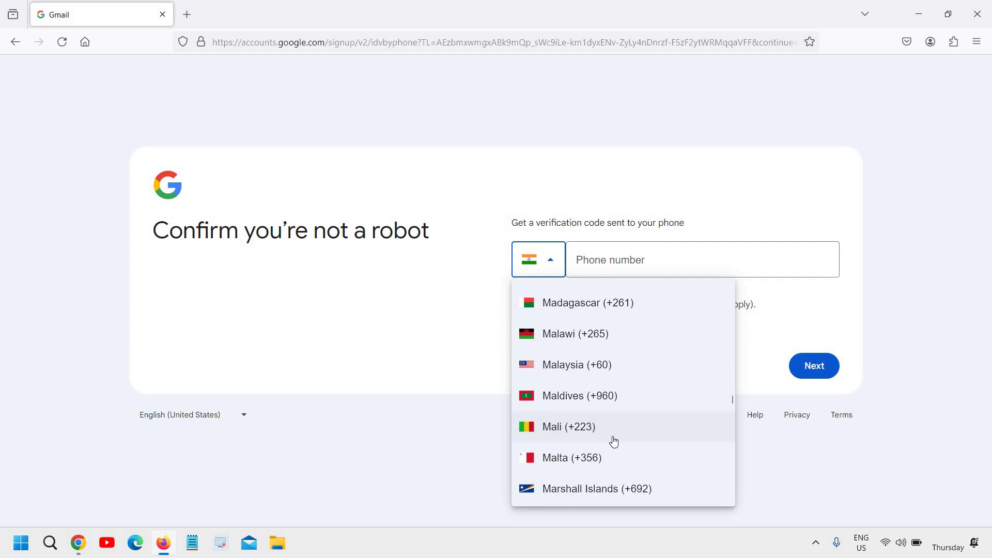
{"action": "scroll", "coordinate": [612, 441], "scroll_direction": "down", "scroll_amount": 20}
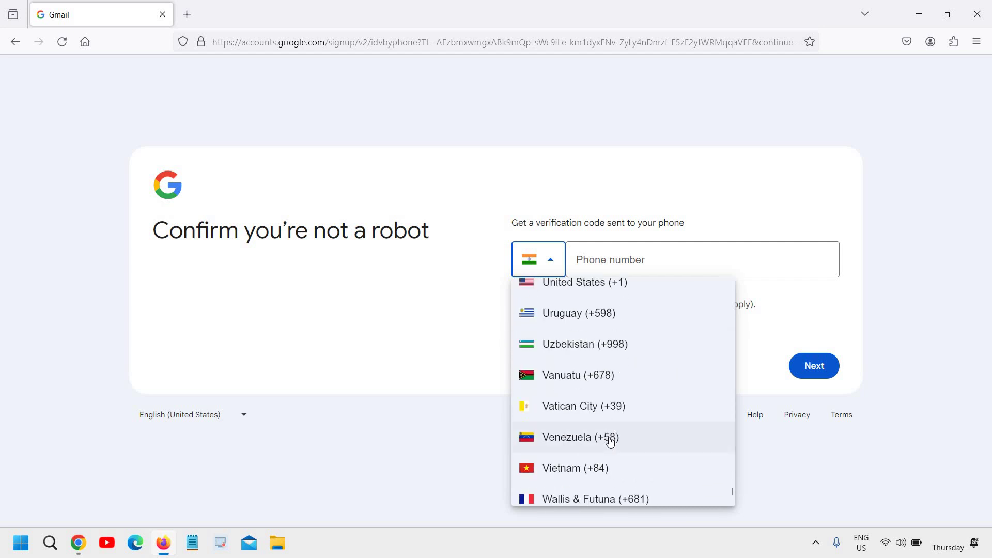
{"action": "scroll", "coordinate": [608, 441], "scroll_direction": "up", "scroll_amount": 3}
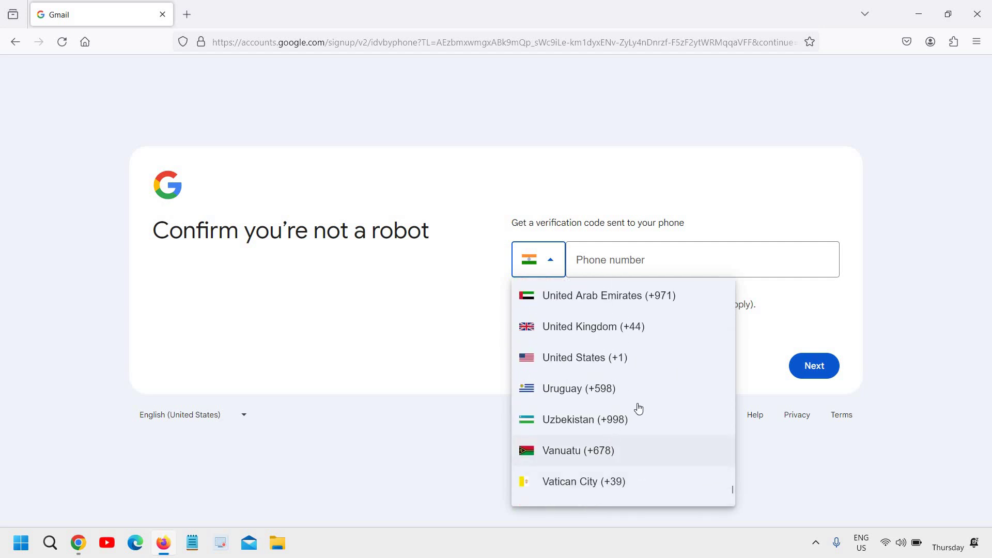
{"action": "left_click", "coordinate": [595, 359]}
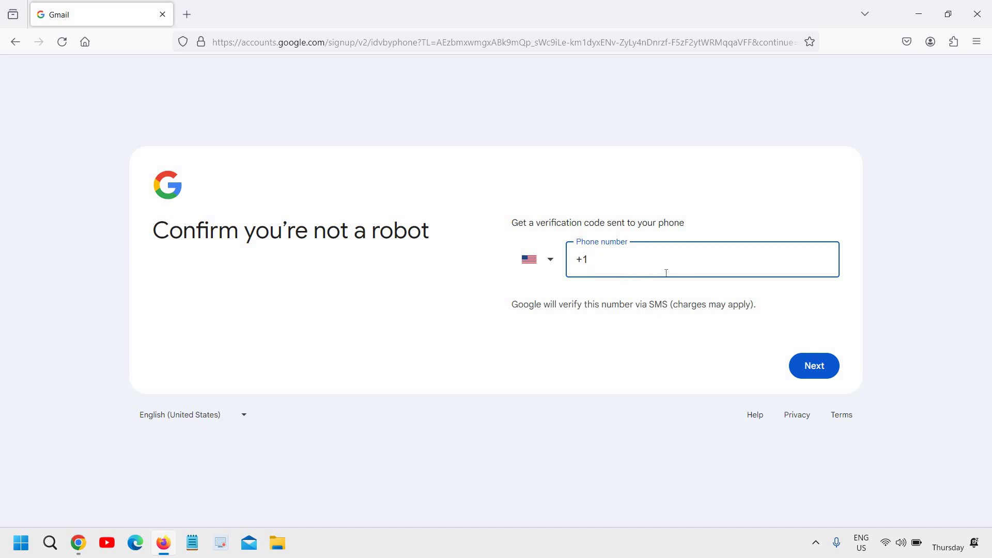
{"action": "left_click", "coordinate": [810, 377]}
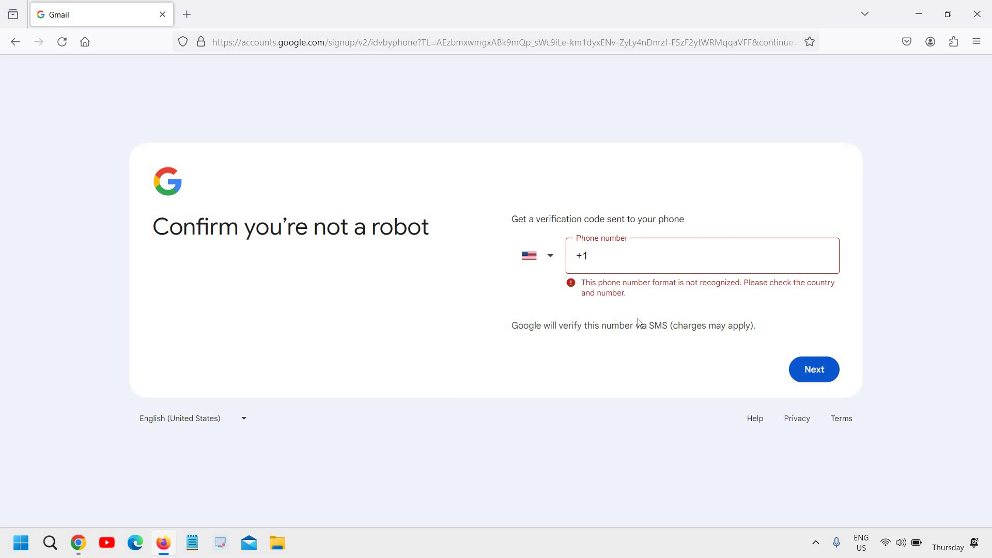
{"action": "left_click", "coordinate": [986, 21]}
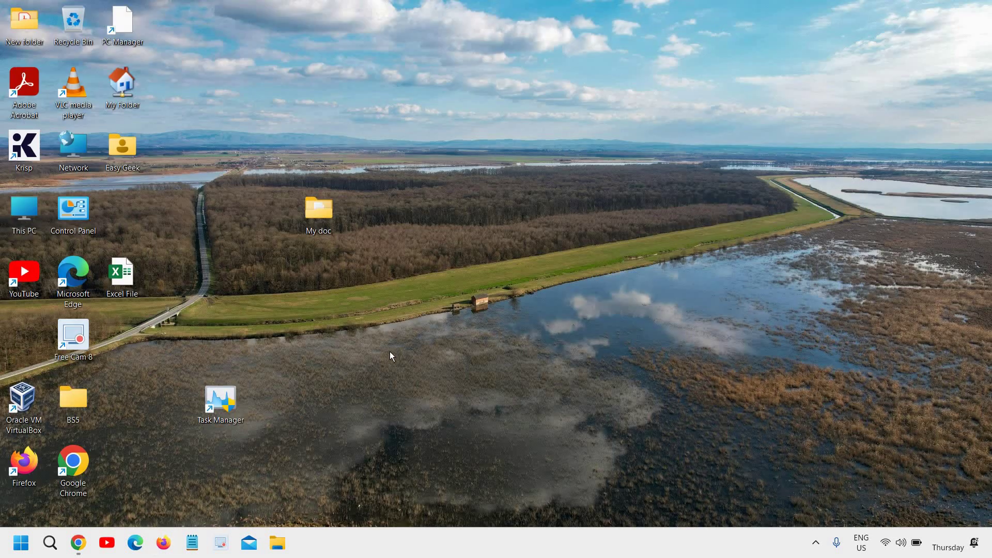